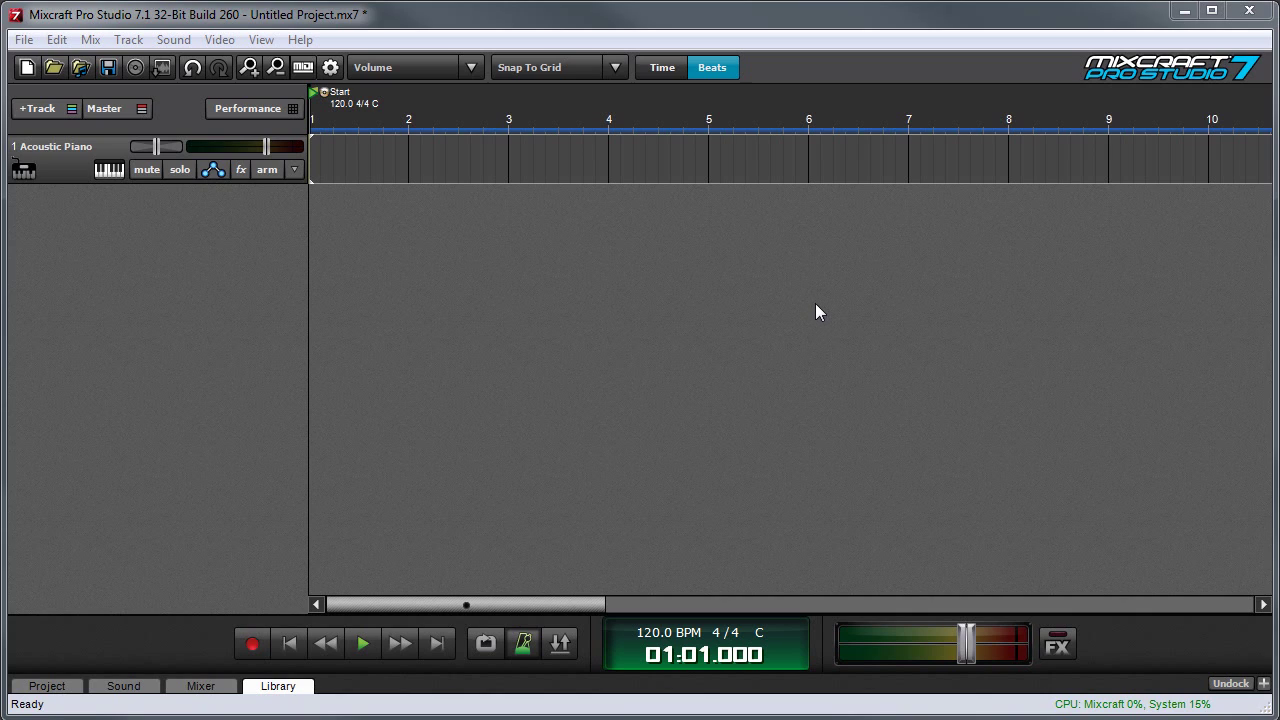
Step: Load Impulse from the VSTi Instruments list as the piano track's instrument, then collapse the details
left_click(110, 170)
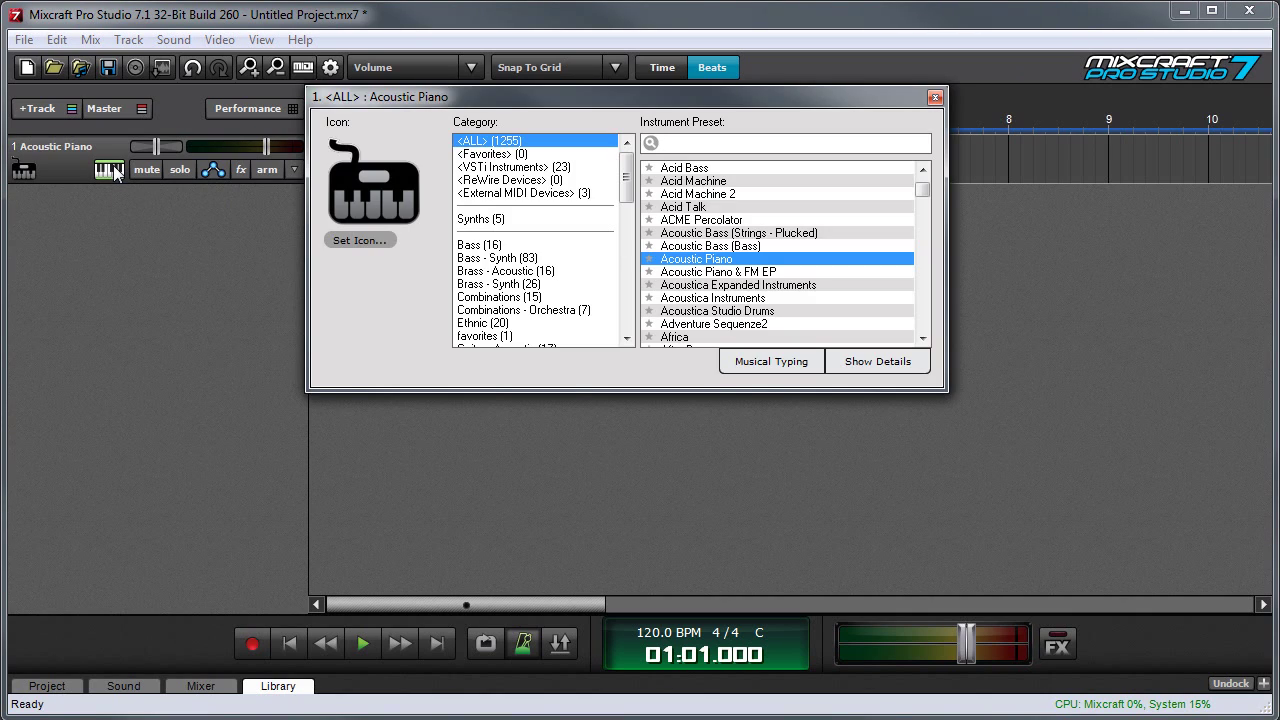
left_click(527, 172)
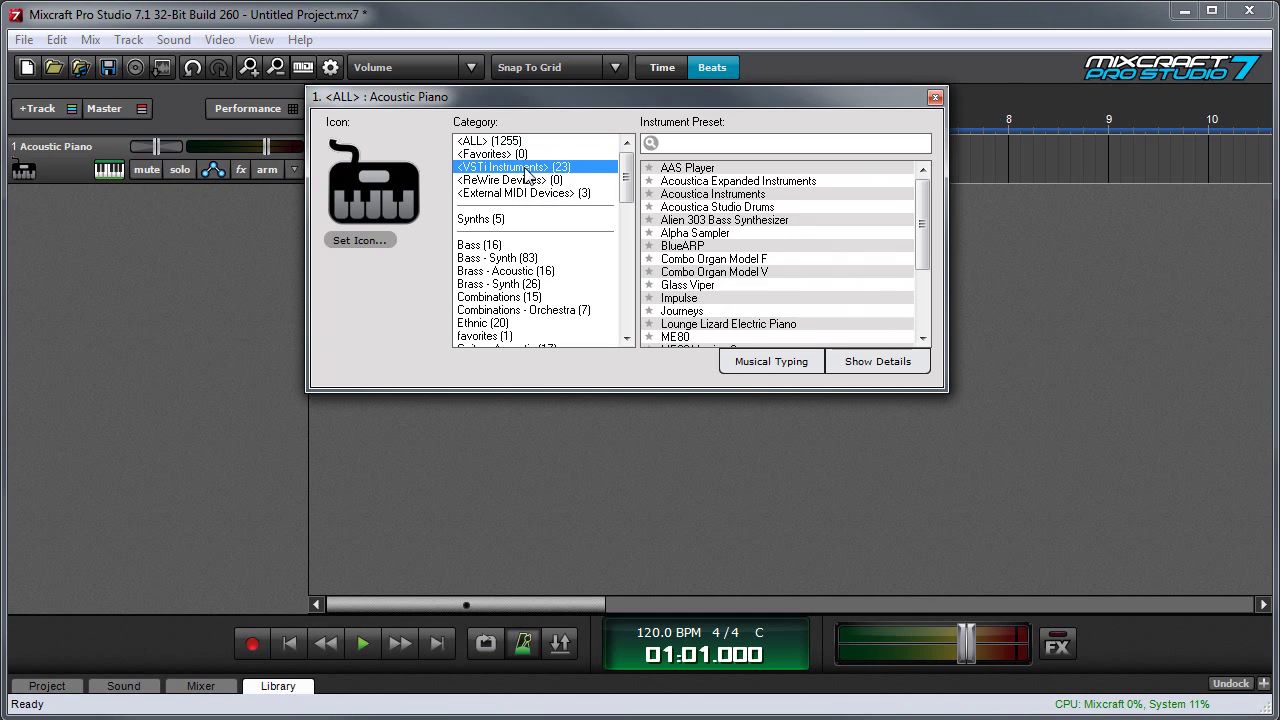
left_click(757, 299)
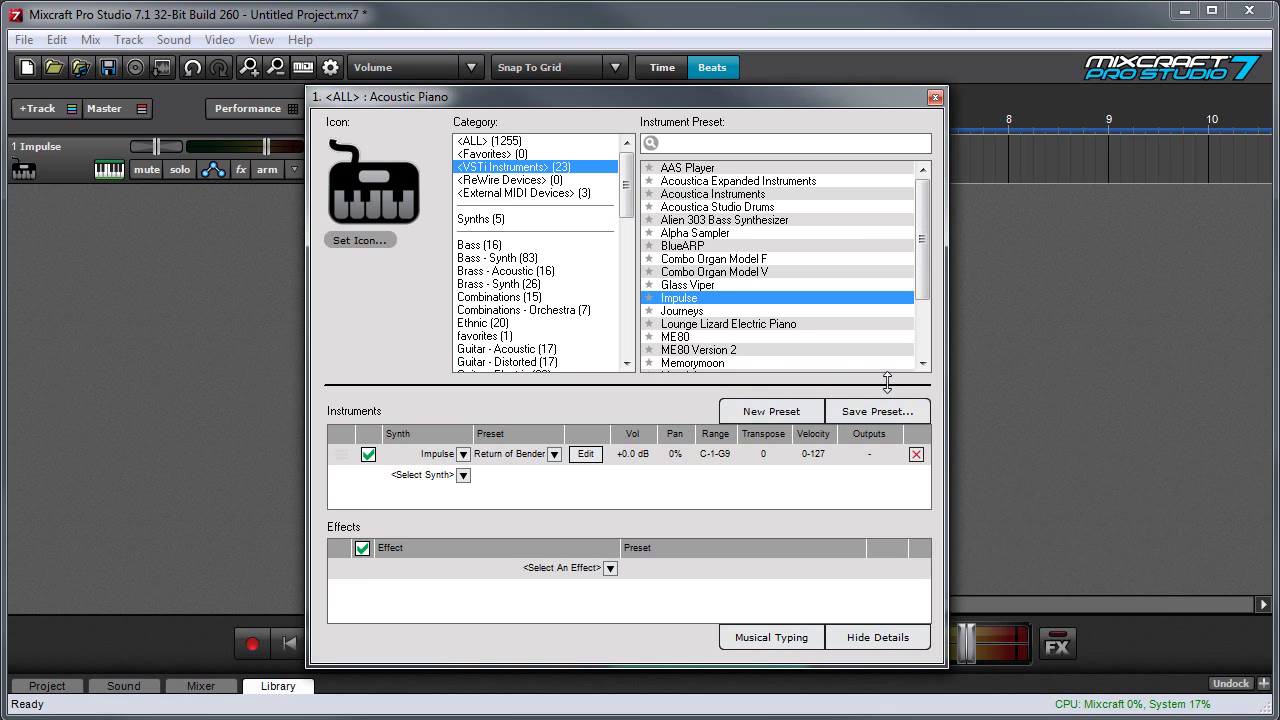
left_click(902, 637)
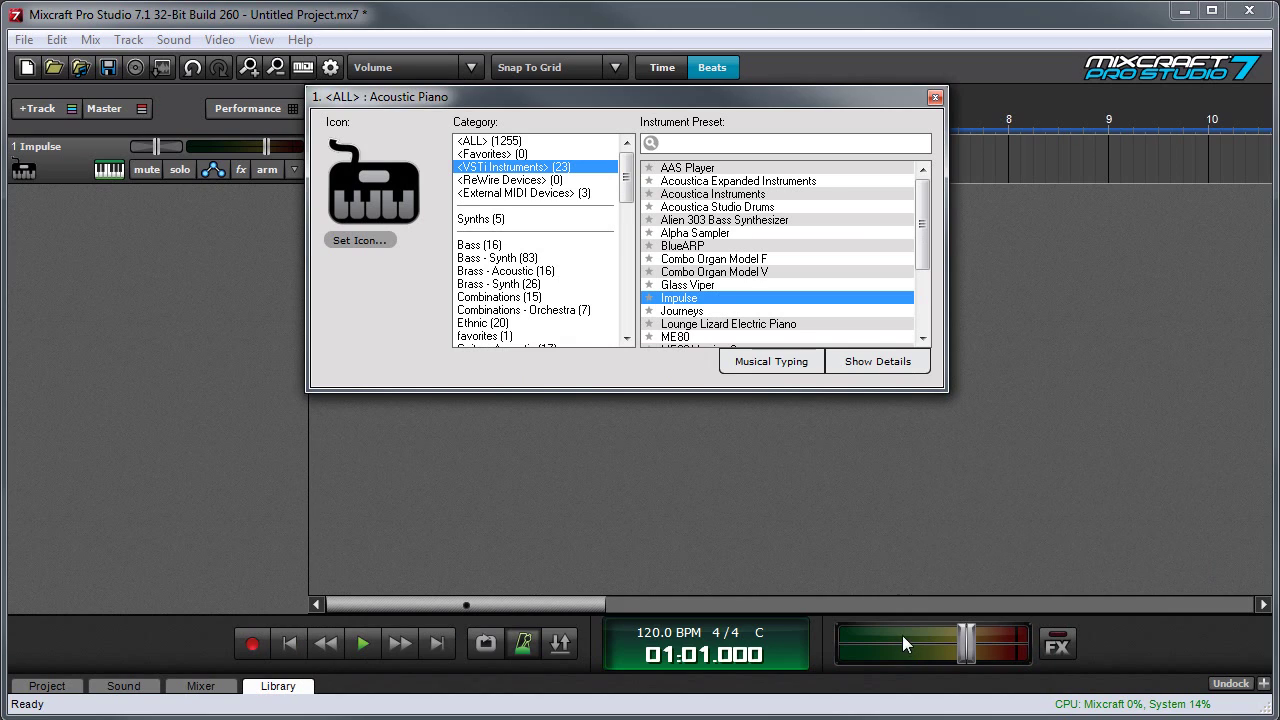
Step: Expand the instrument details again and toggle the Impulse layer off and back on
left_click(901, 360)
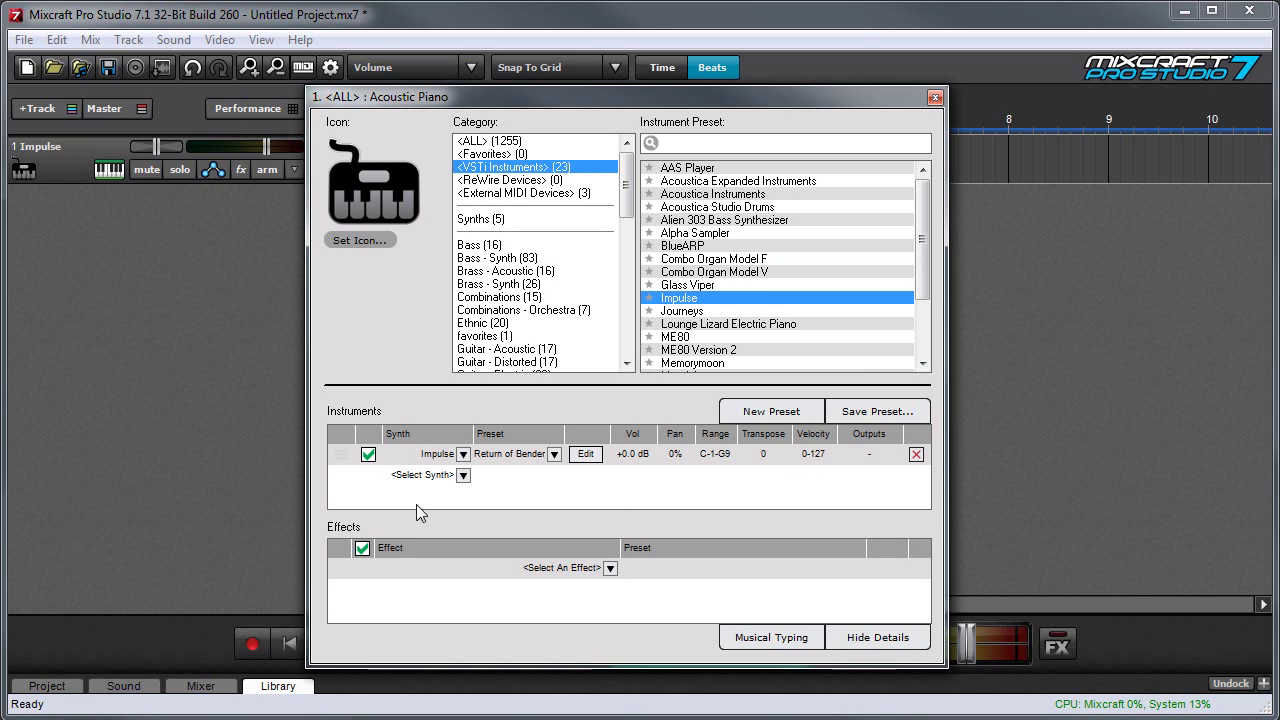
left_click(367, 455)
left_click(367, 455)
Step: Check the synth and preset lists, keep Return of Bender, and open Impulse's own editor
left_click(463, 455)
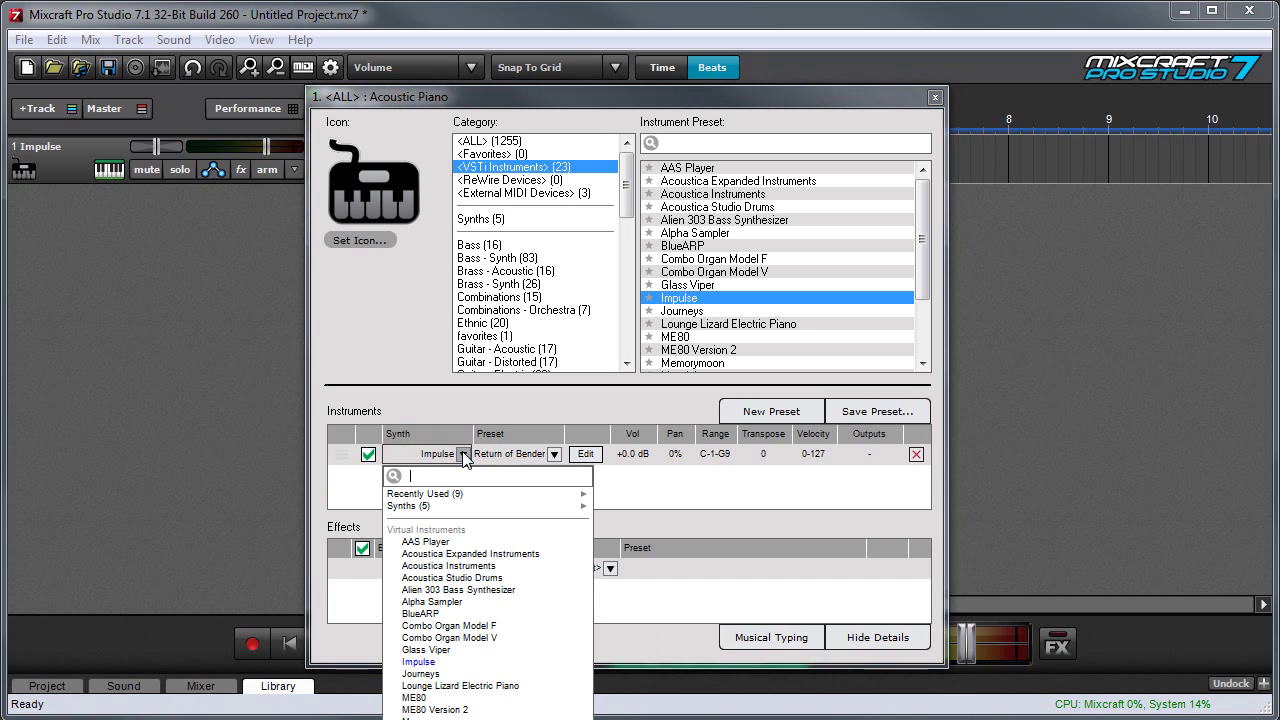
left_click(787, 215)
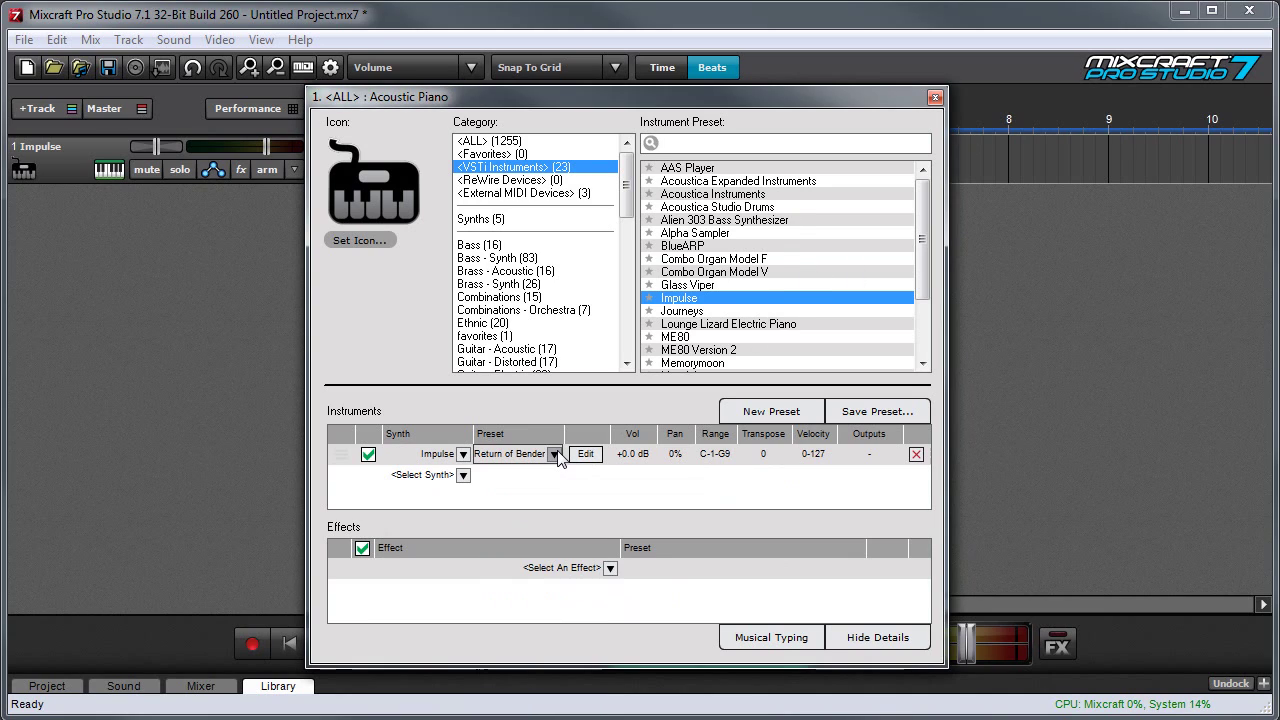
left_click(555, 455)
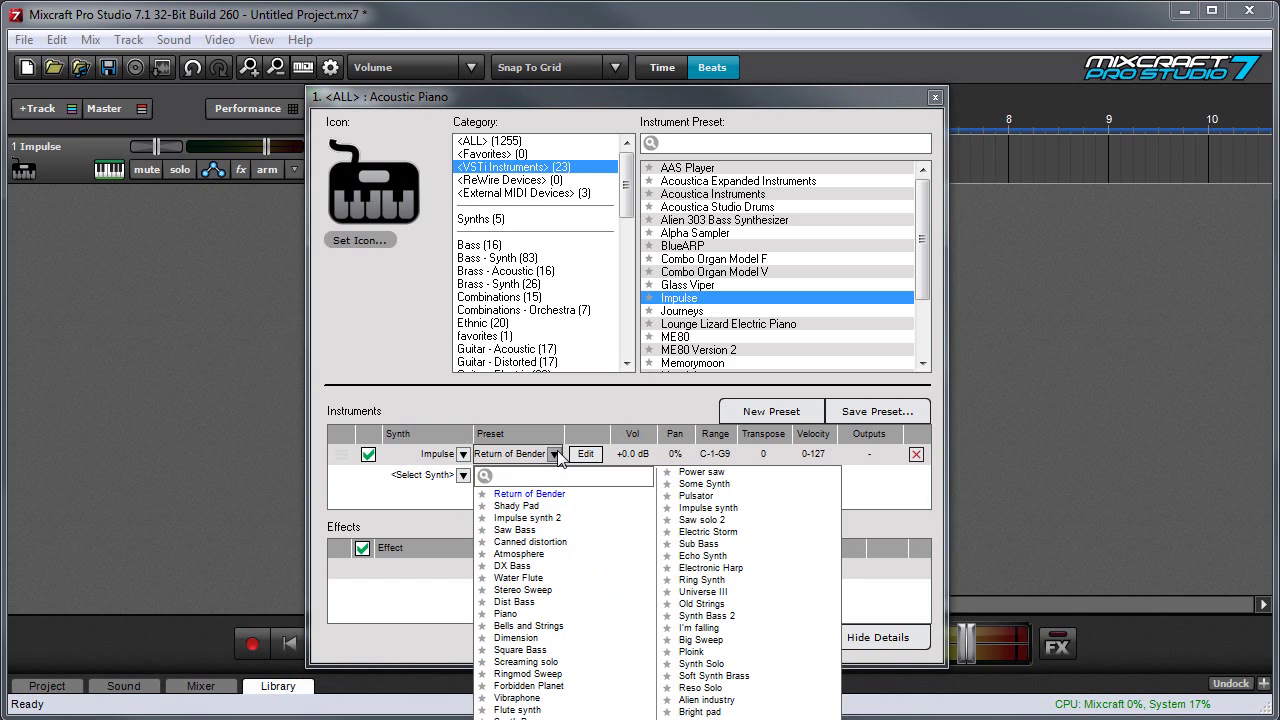
left_click(593, 495)
left_click(586, 454)
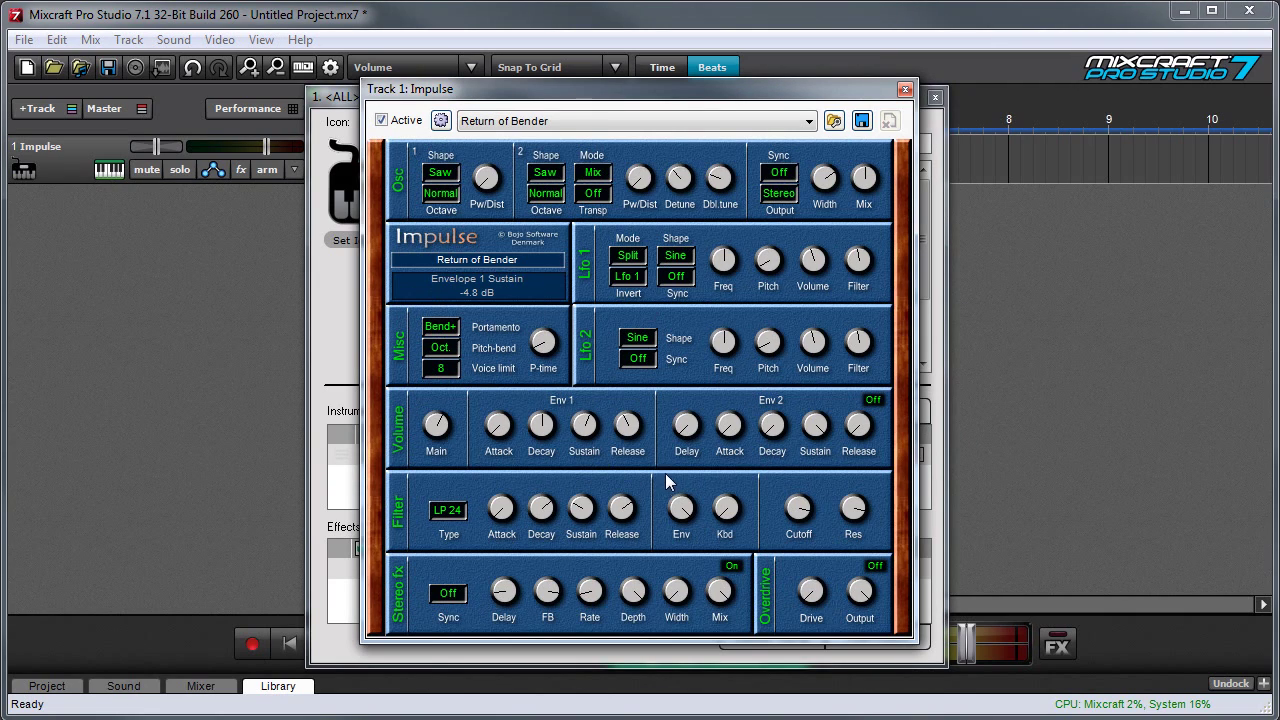
Step: Close the Track 1: Impulse editor window
left_click(905, 91)
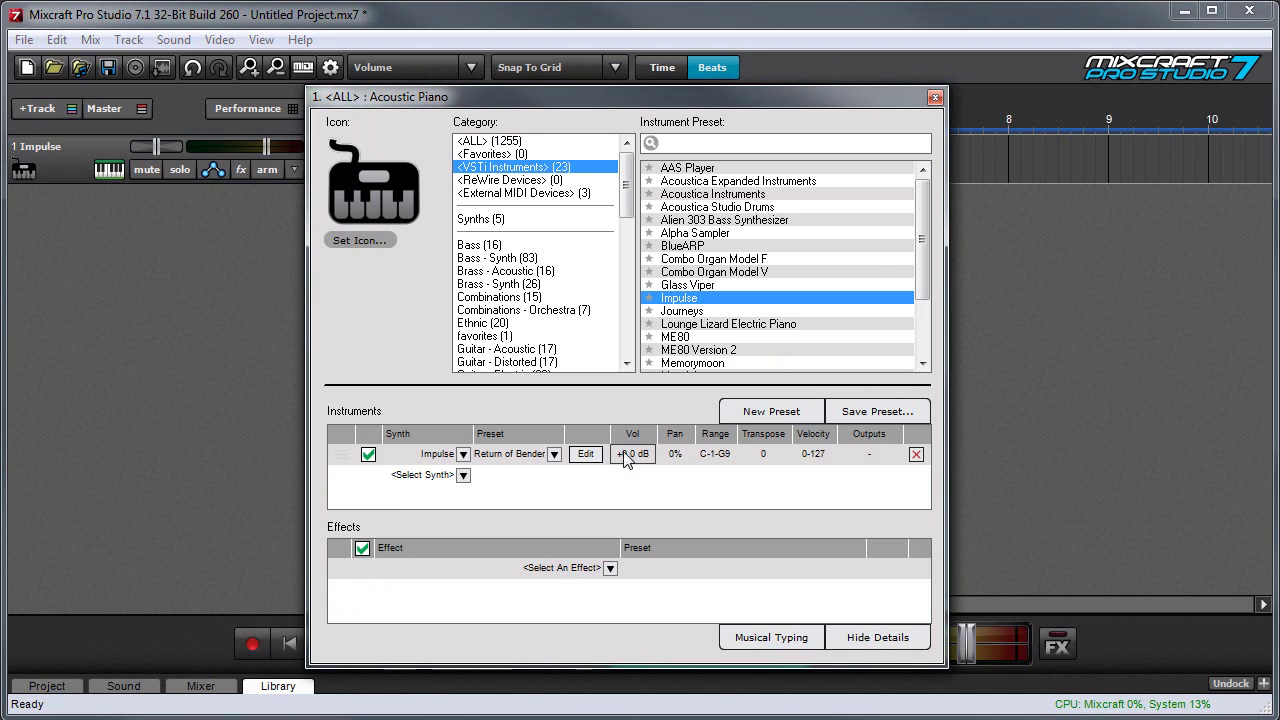
Step: Set the Impulse layer's volume to +2.0 dB
left_click(628, 456)
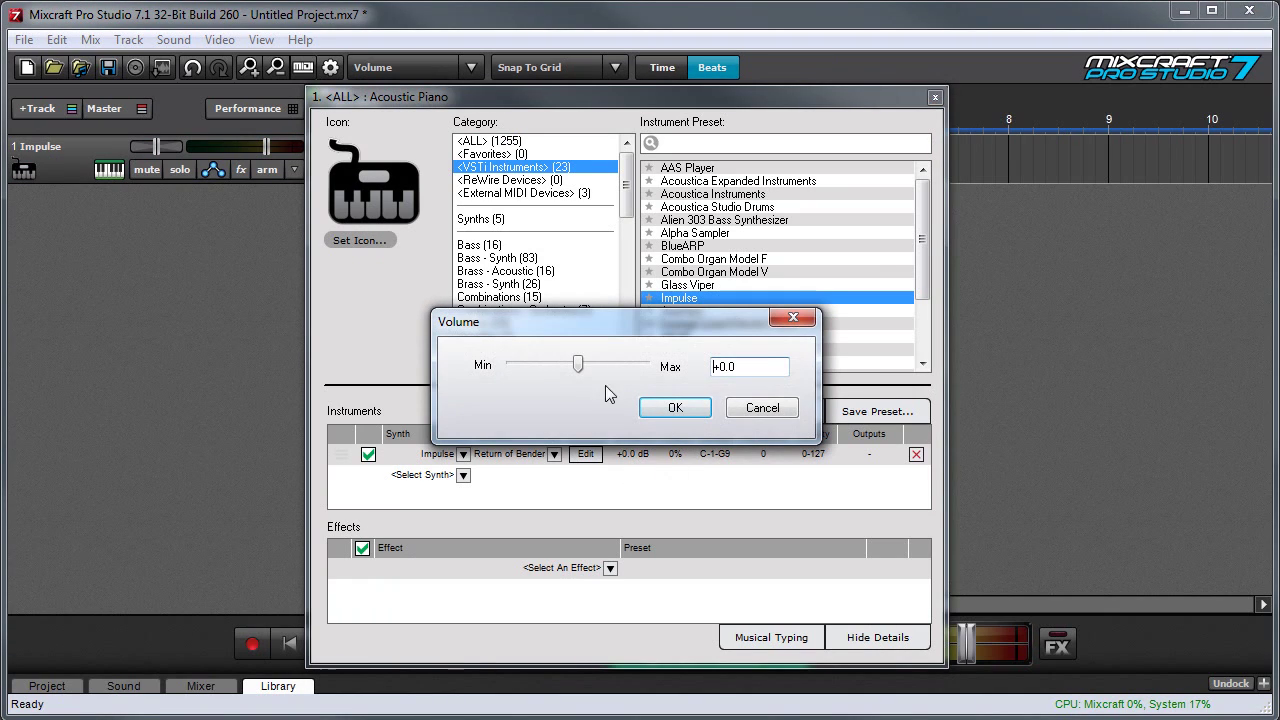
mouse_move(577, 369)
left_mouse_down()
mouse_move(555, 361)
mouse_move(577, 369)
left_mouse_up()
double_click(767, 375)
left_click_drag(699, 362, 677, 370)
type("2")
key("Return")
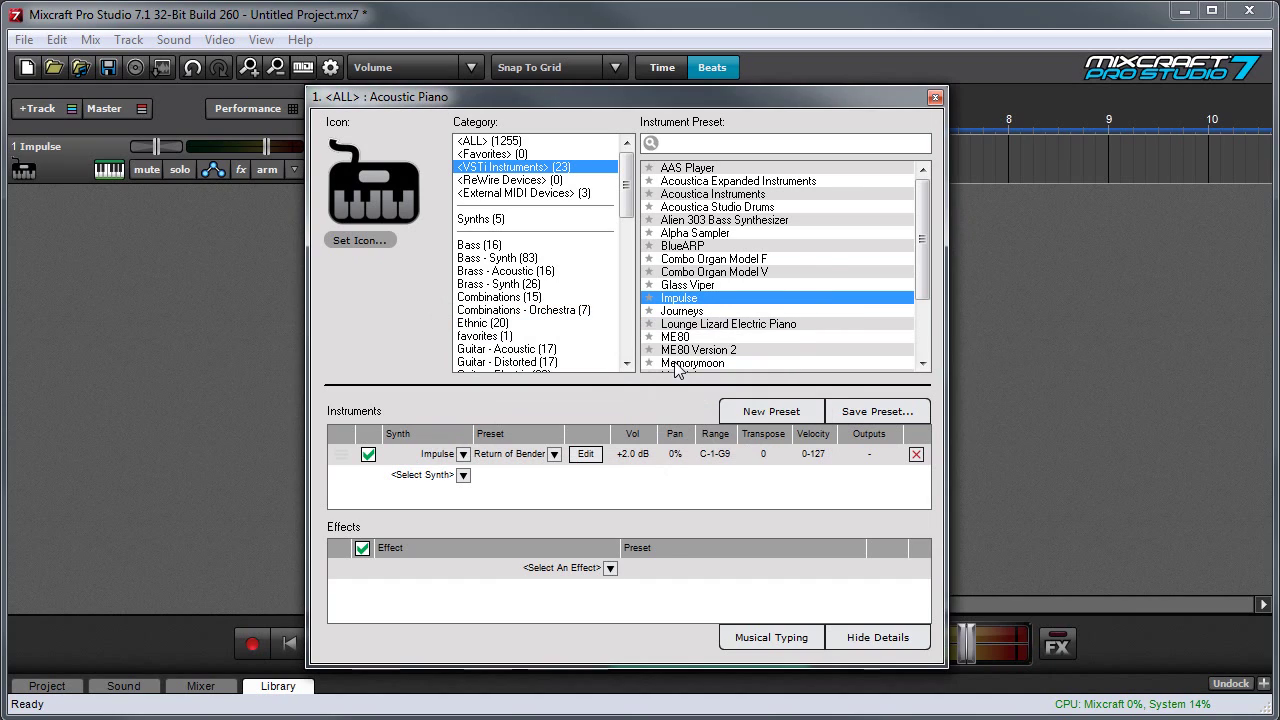
Step: Pan the Impulse layer toward the right and open its key range settings
left_click(676, 454)
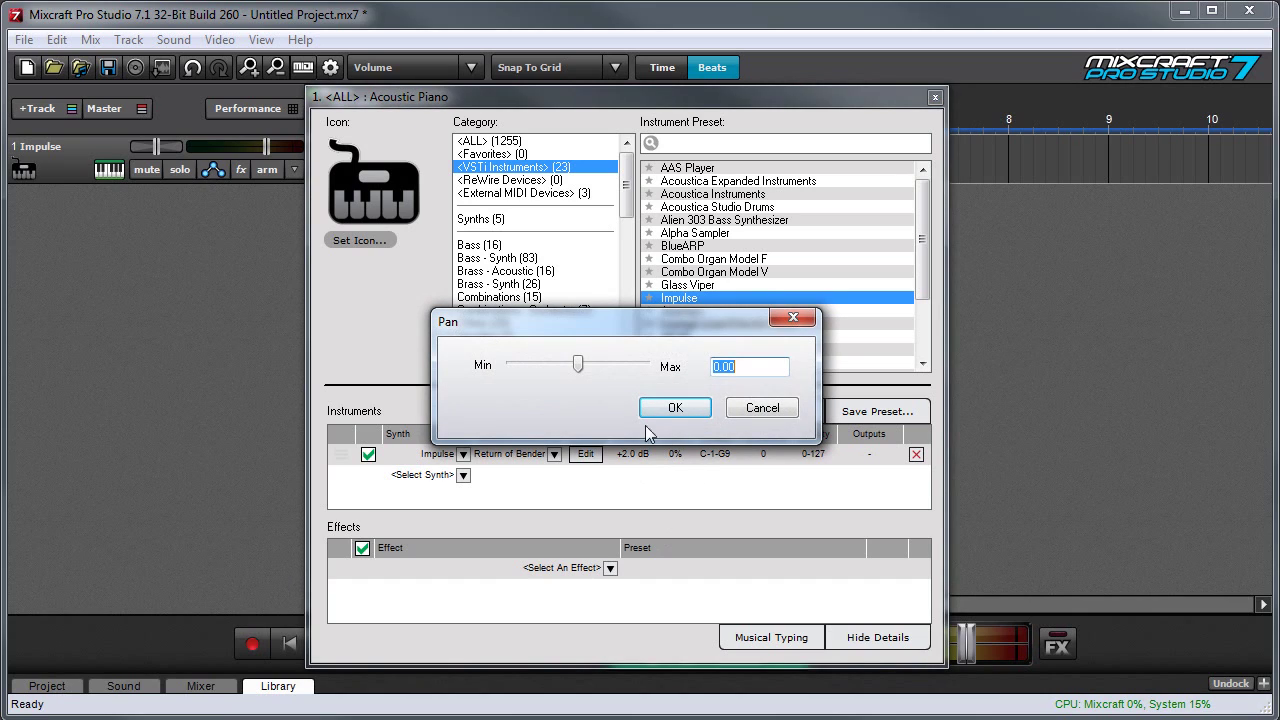
mouse_move(566, 362)
left_mouse_down()
mouse_move(543, 366)
mouse_move(590, 368)
left_mouse_up()
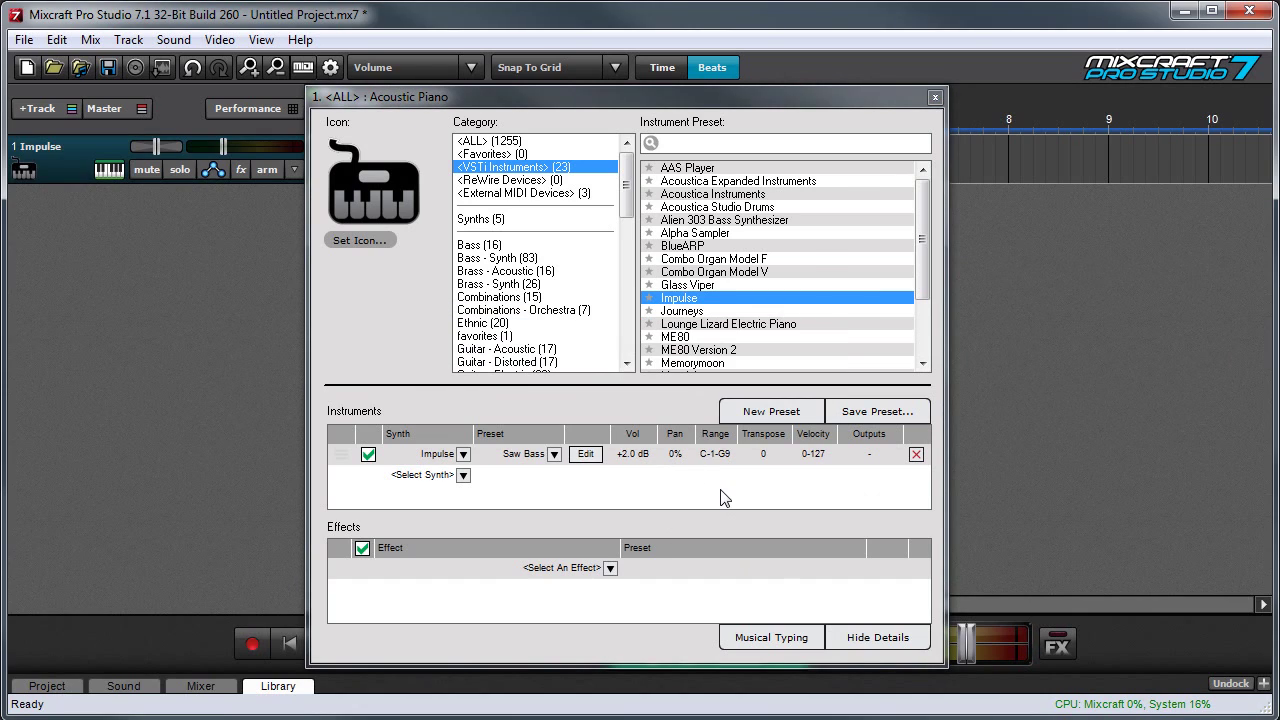
left_click(715, 453)
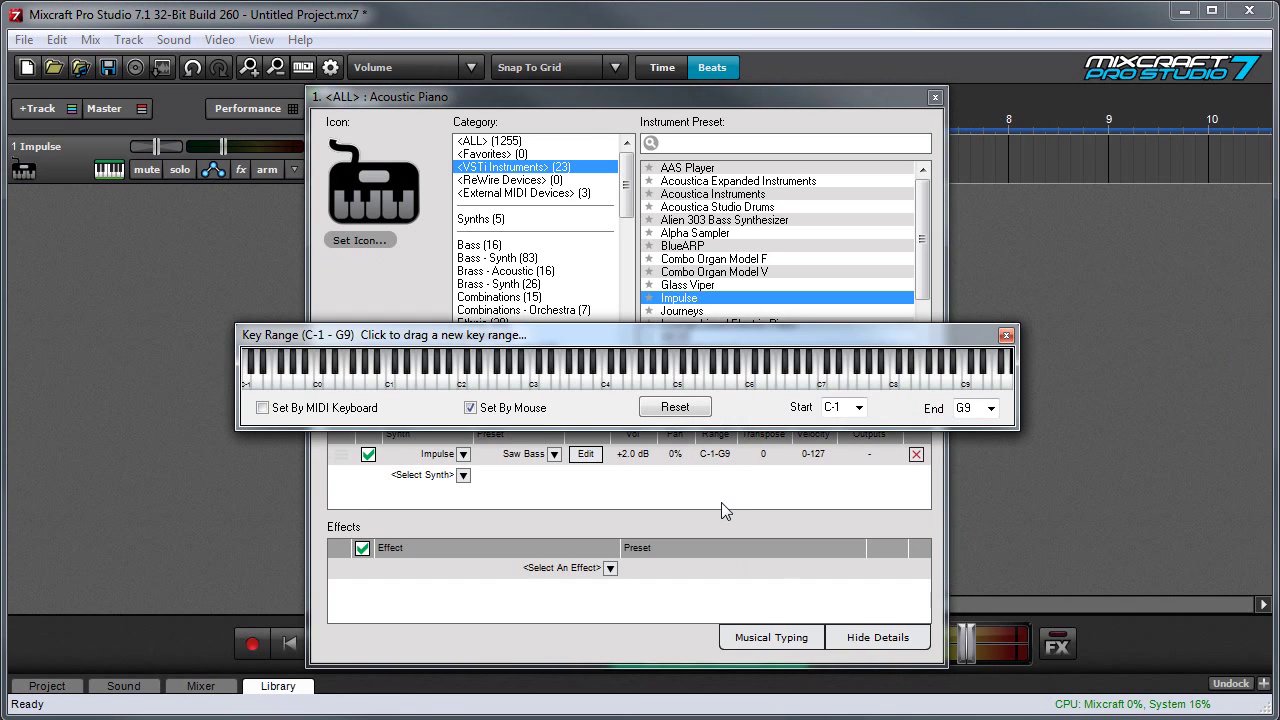
Step: Try the MIDI-keyboard option and a C2–C6 range, then reset the range to the full keyboard
left_click(263, 408)
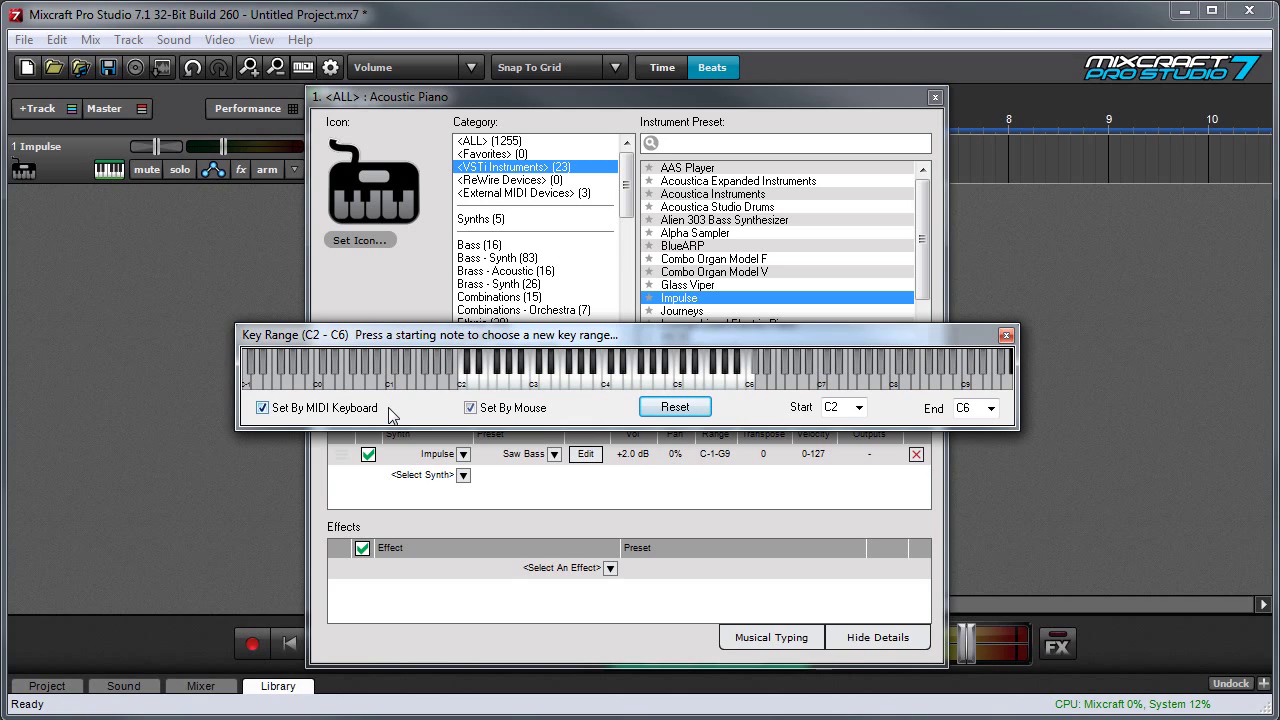
left_click(263, 408)
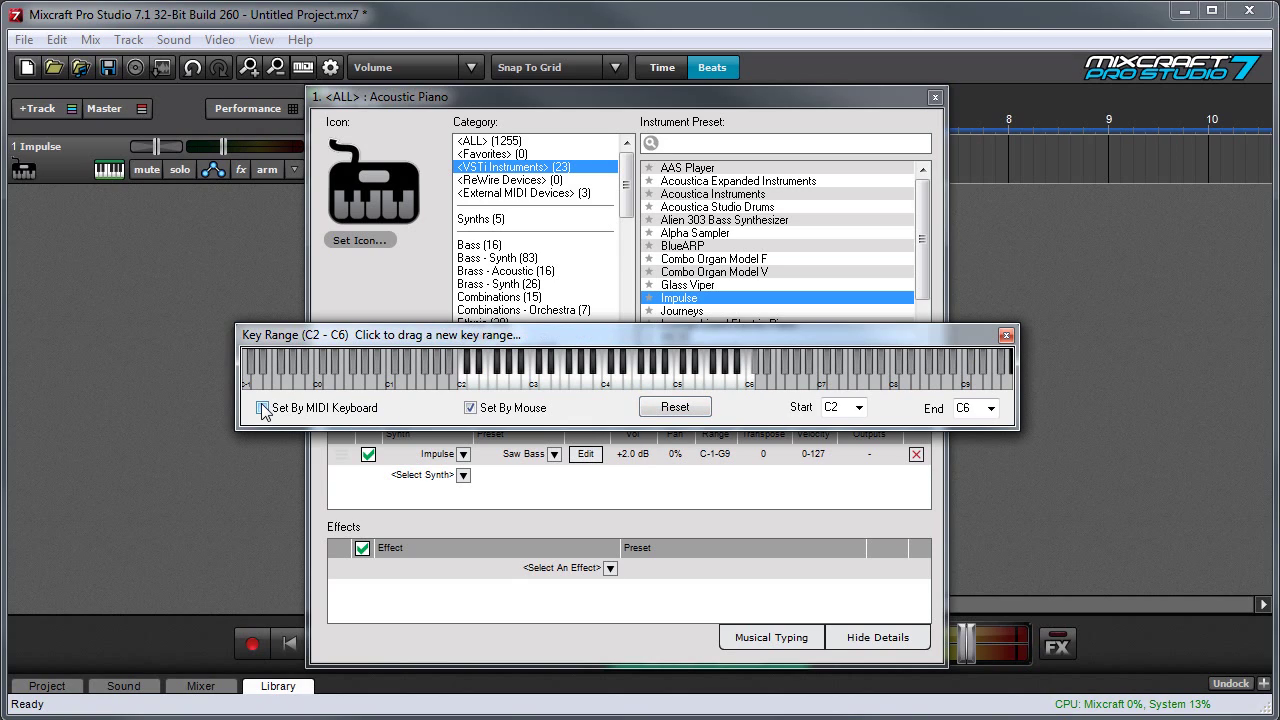
left_click(471, 408)
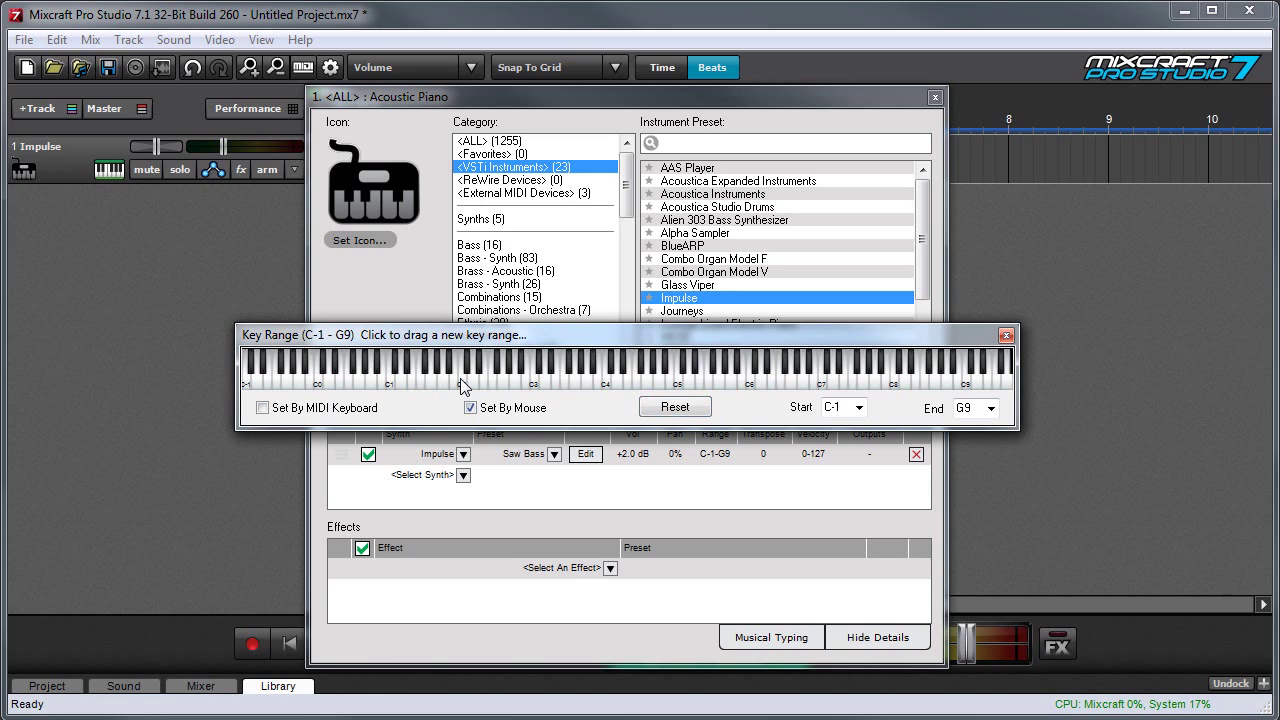
left_click_drag(462, 386, 754, 384)
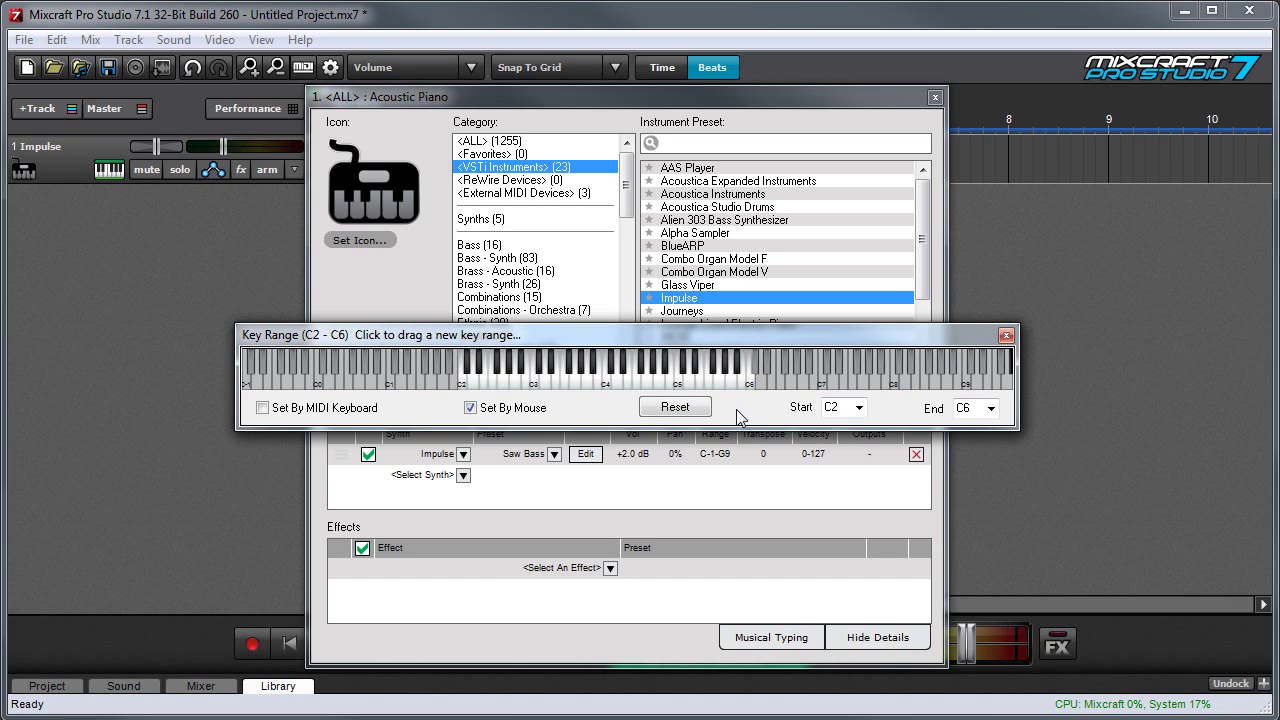
left_click(692, 412)
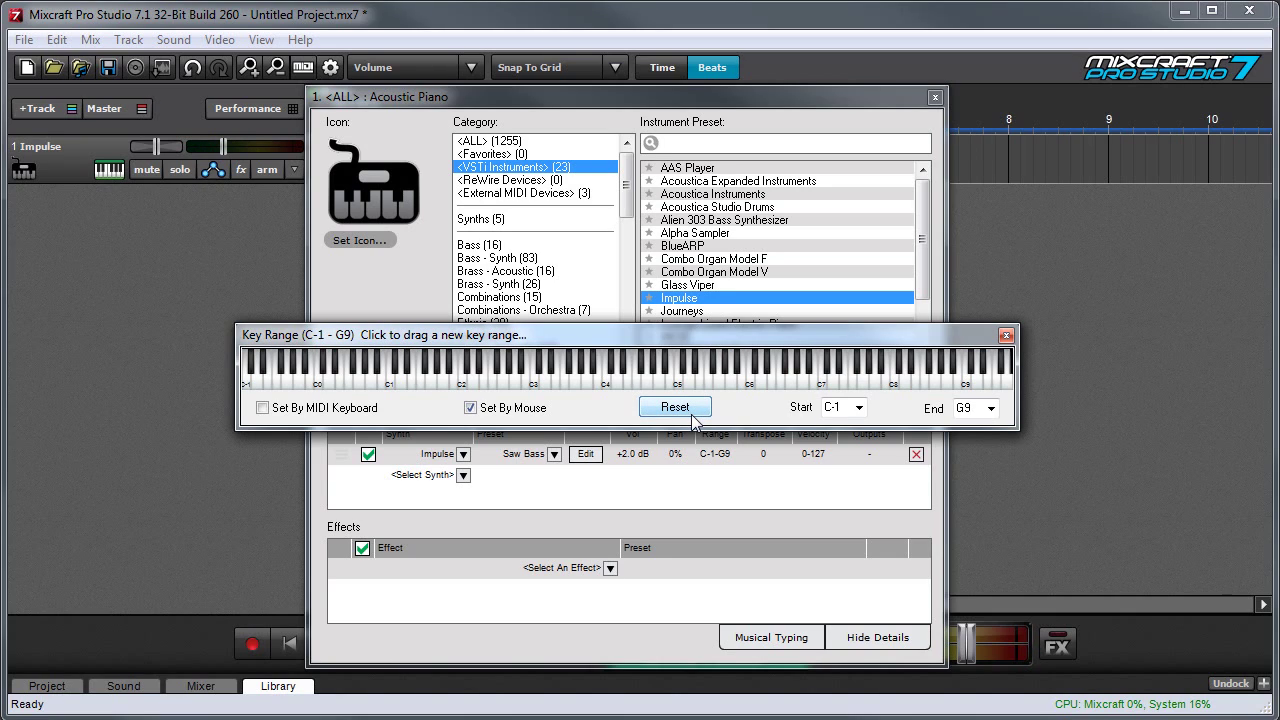
Step: Set the key range start to A-1 and end to G8, then close the Key Range window
left_click(859, 408)
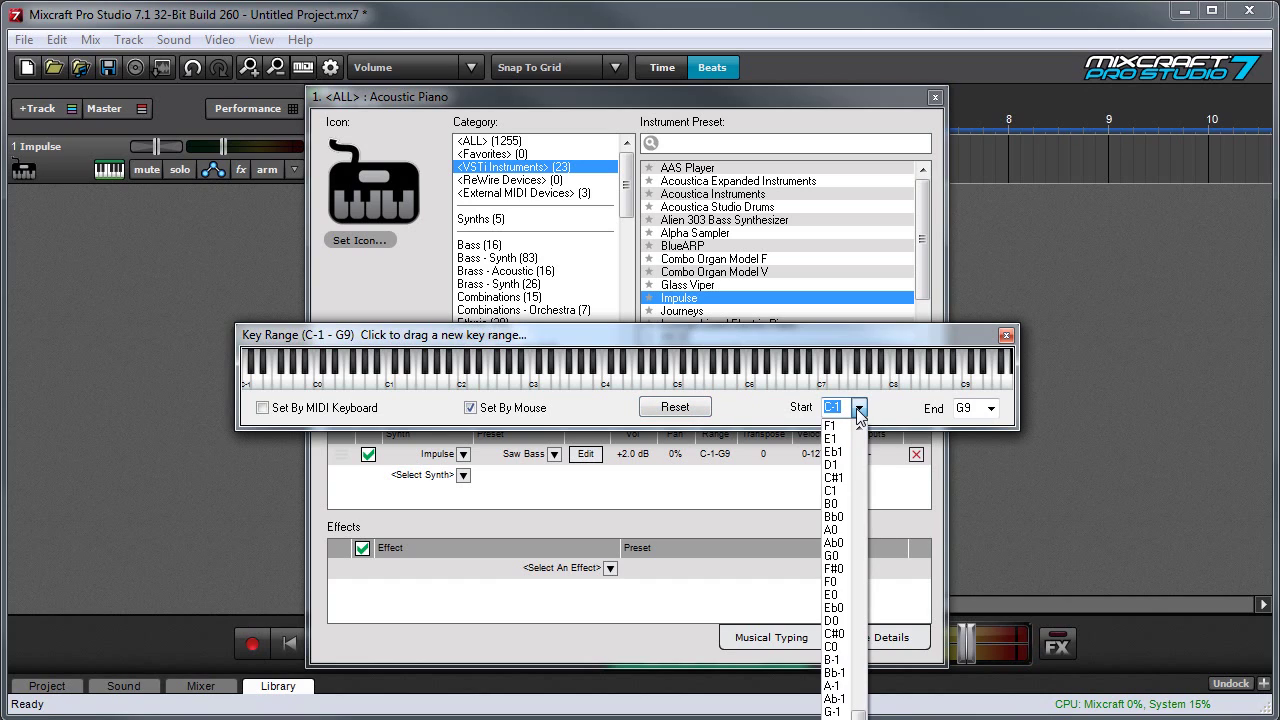
left_click(832, 686)
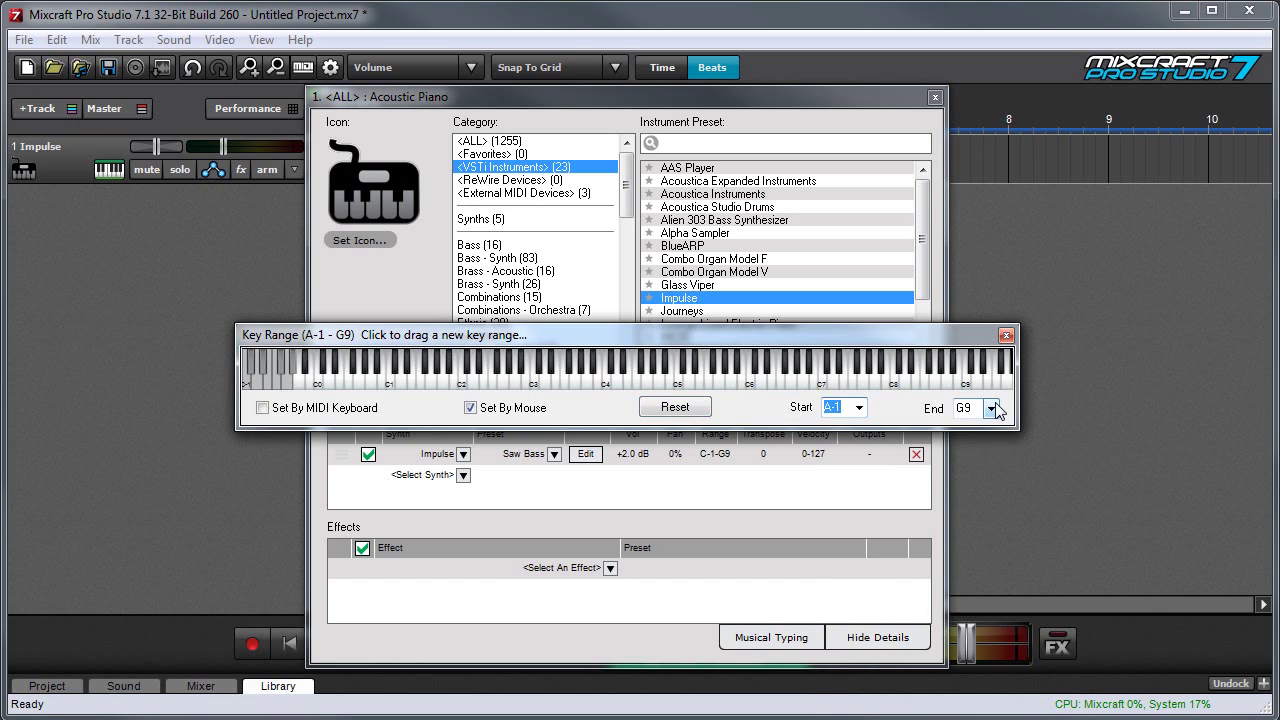
left_click(992, 408)
left_click(968, 583)
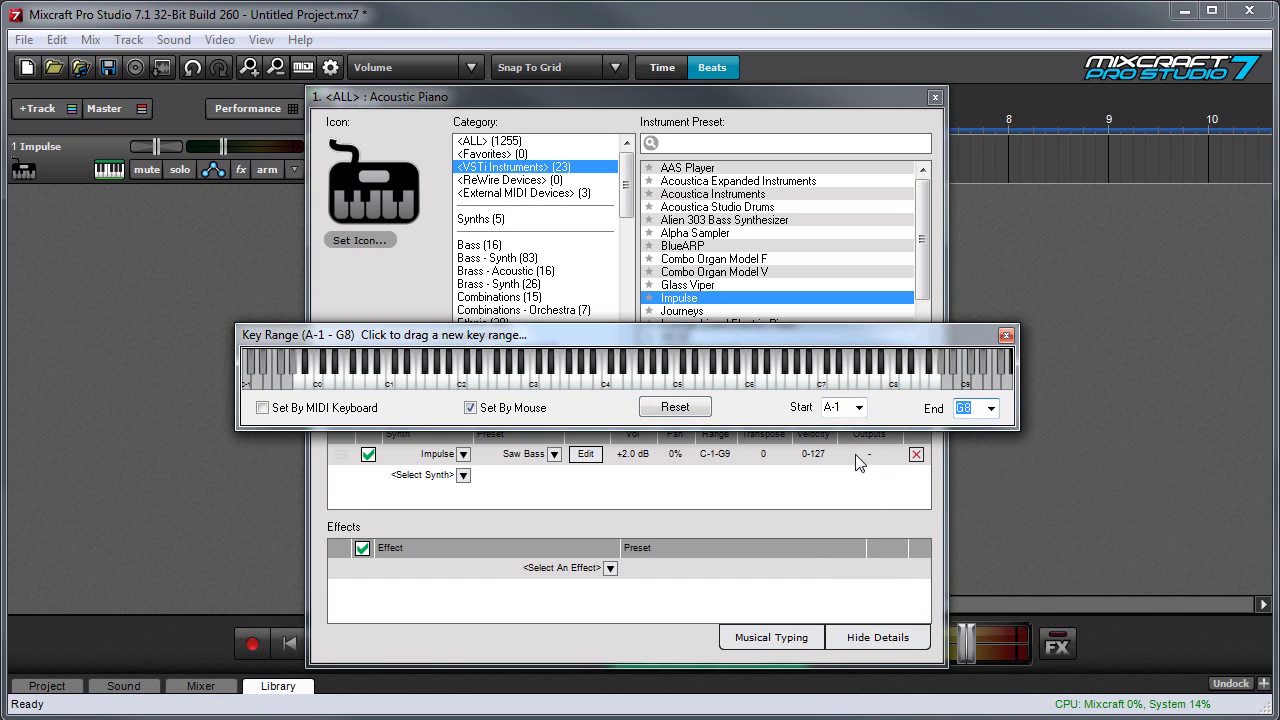
left_click(1007, 336)
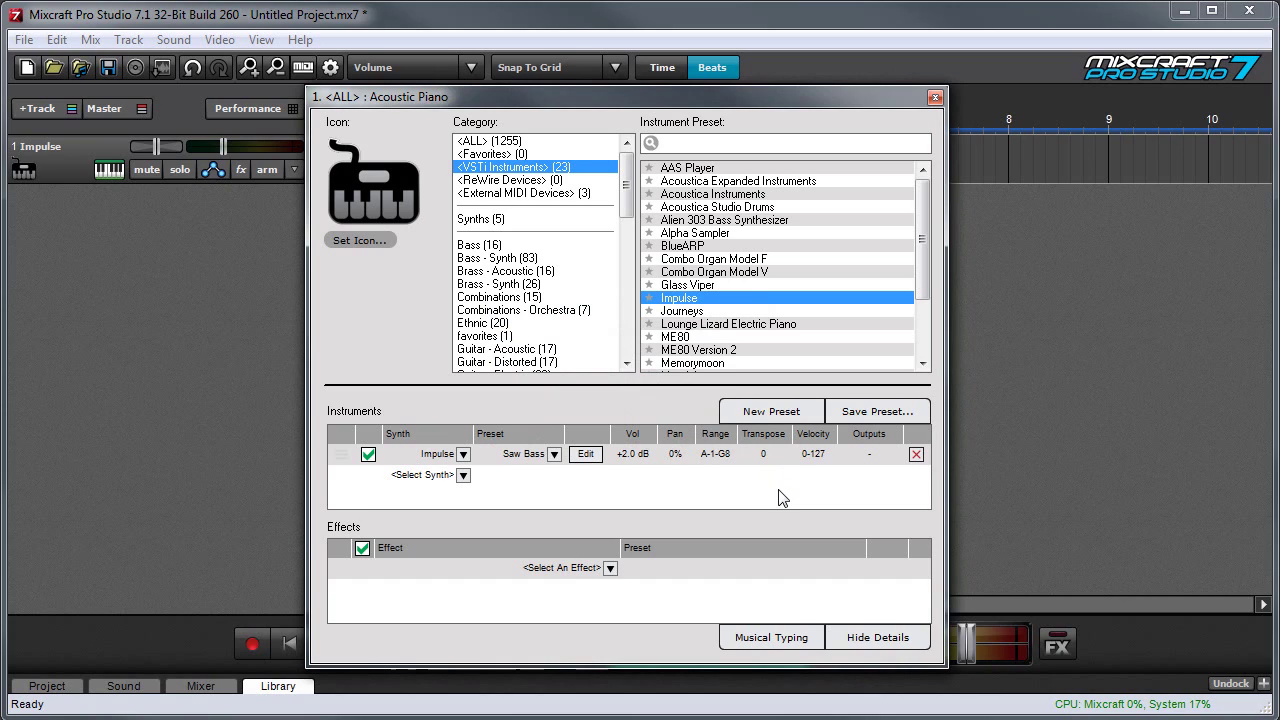
Step: Keep the Impulse synth's transpose at 0 semitones
left_click(764, 455)
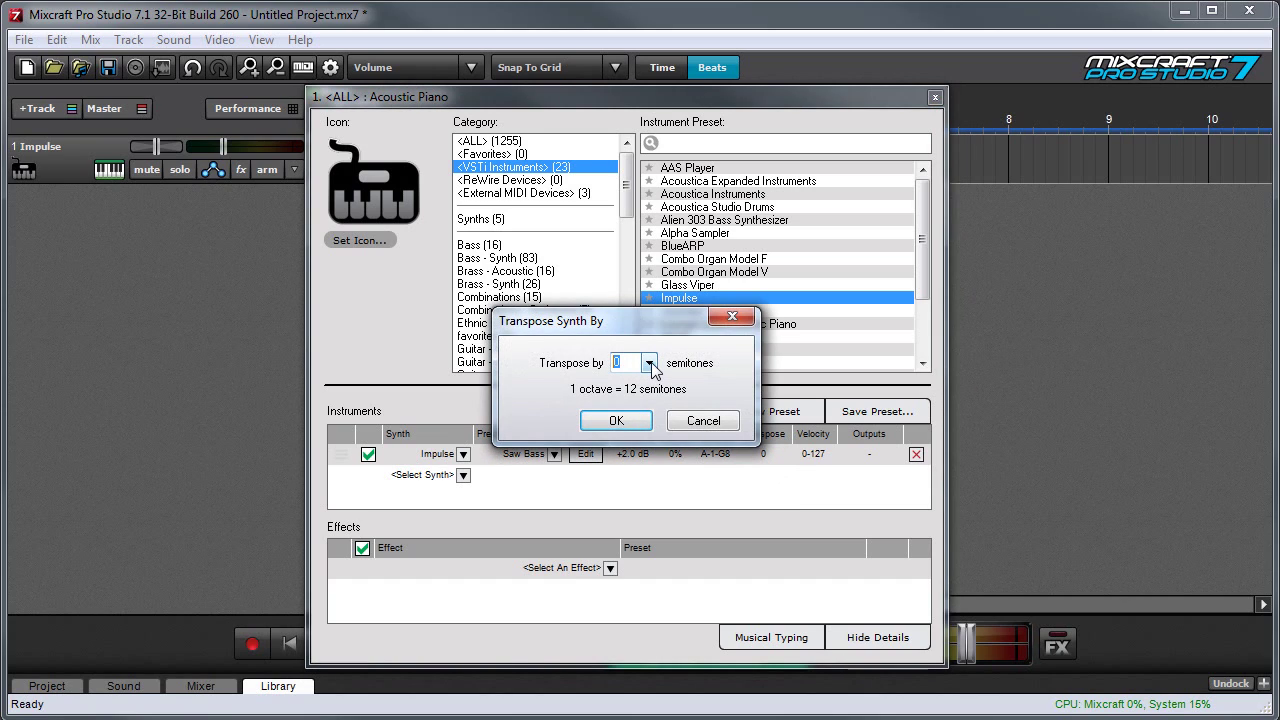
left_click(649, 363)
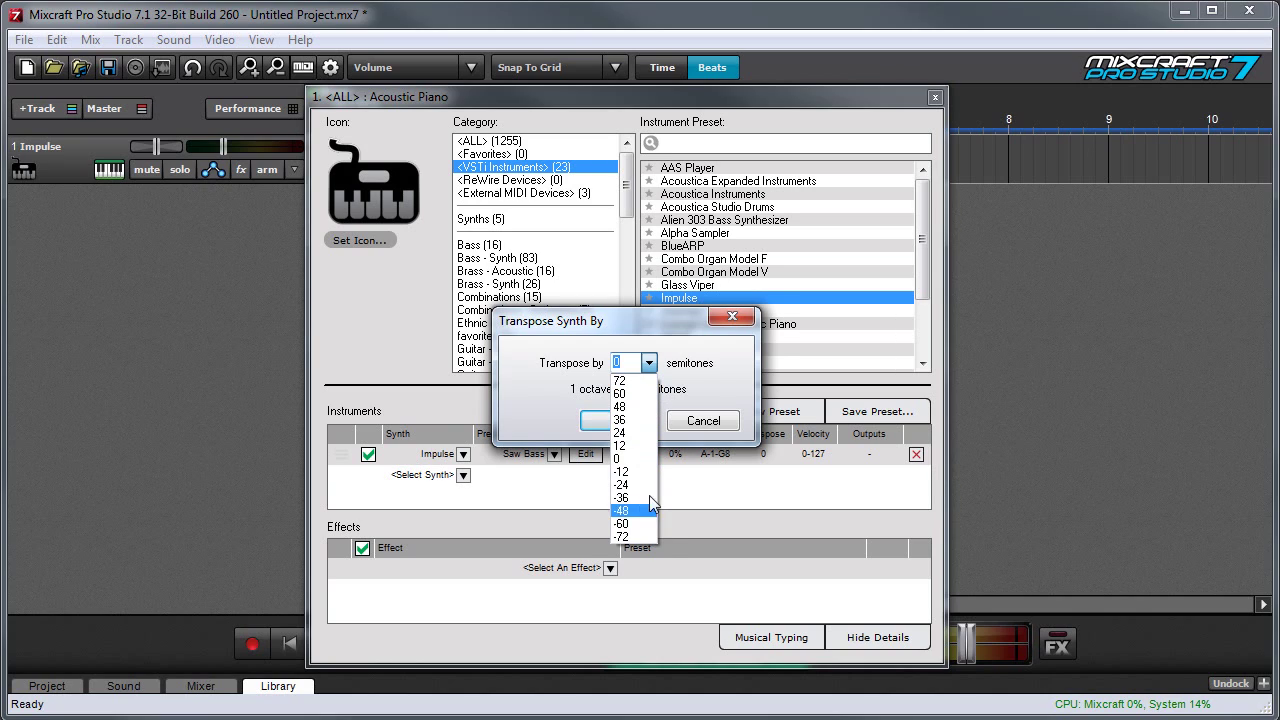
left_click(625, 459)
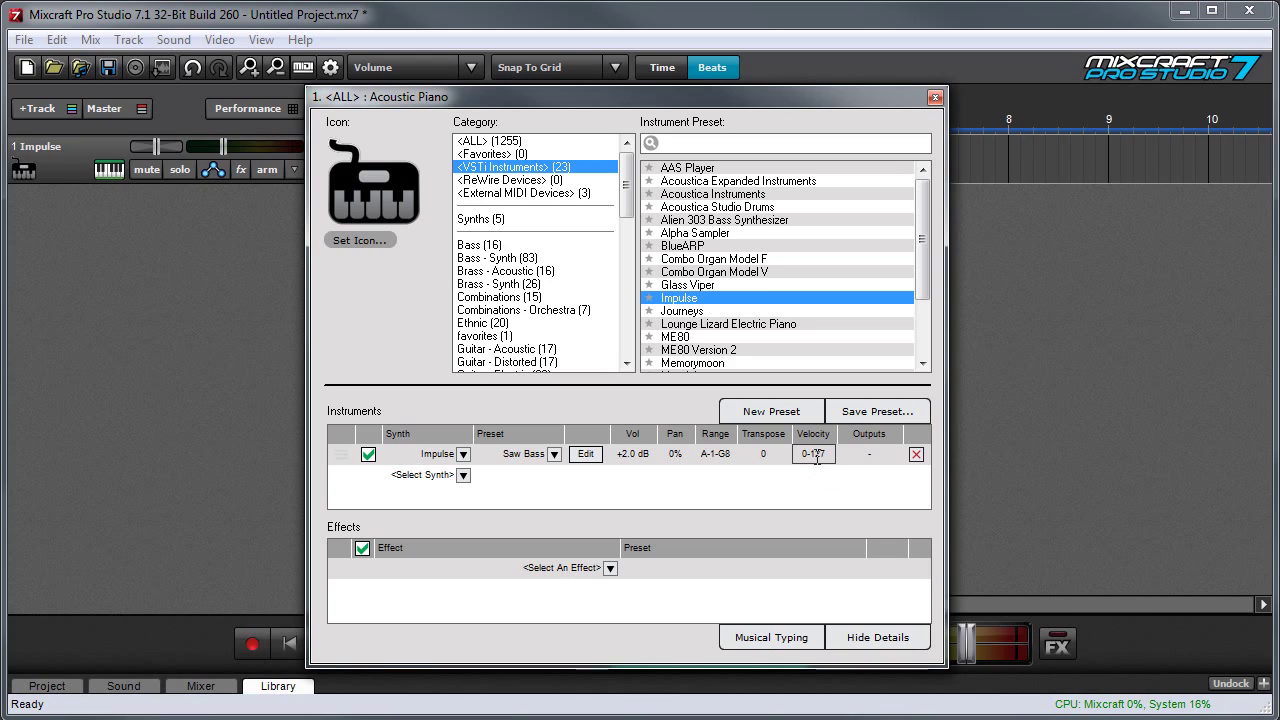
Step: Set the Impulse synth's velocity range to 70-127
left_click(816, 458)
type("70-127")
key("Return")
left_click(895, 492)
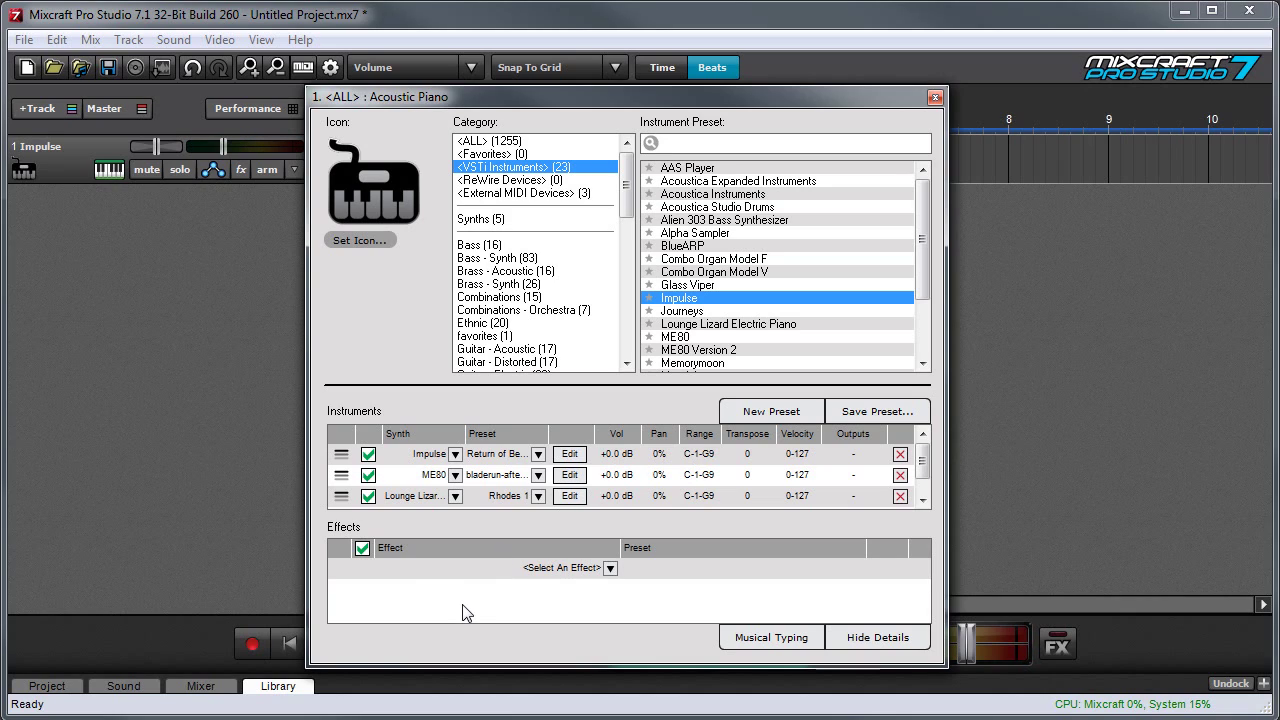
Step: Move the ME80 layer above Impulse in the layer order
left_click_drag(343, 479, 341, 453)
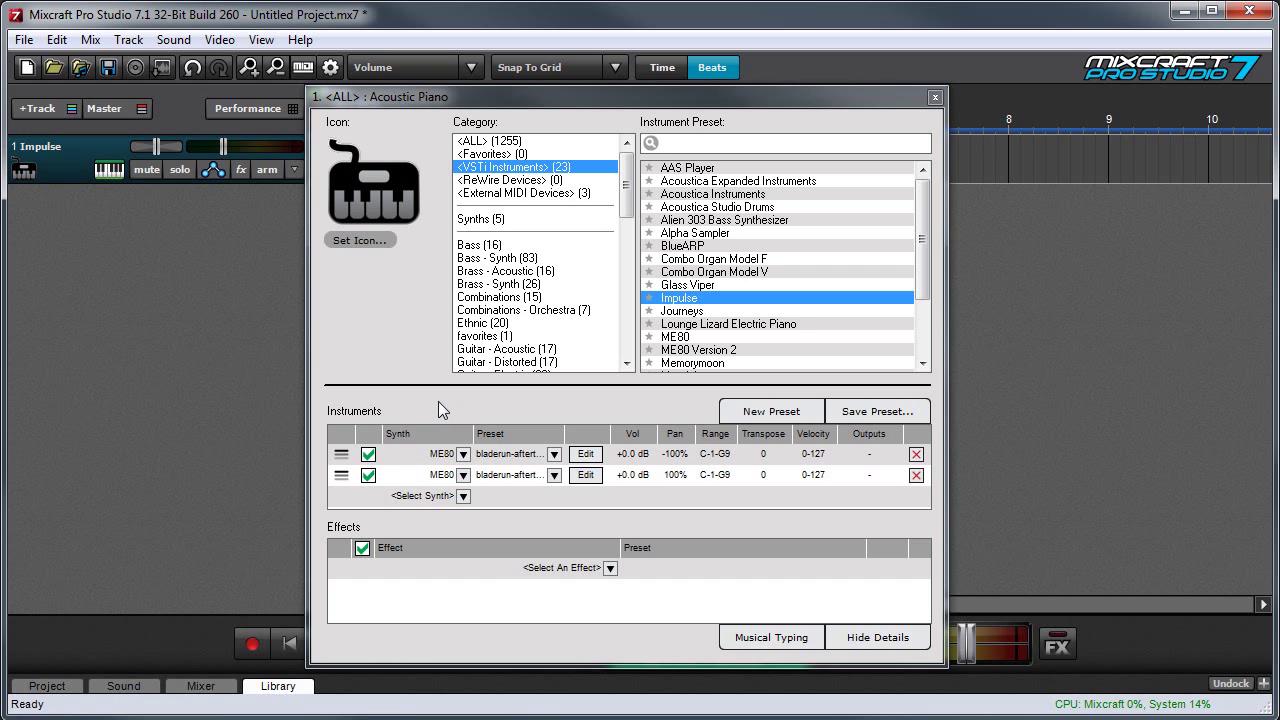
Step: Briefly view the second ME80 synth's editor, then close it
left_click(582, 476)
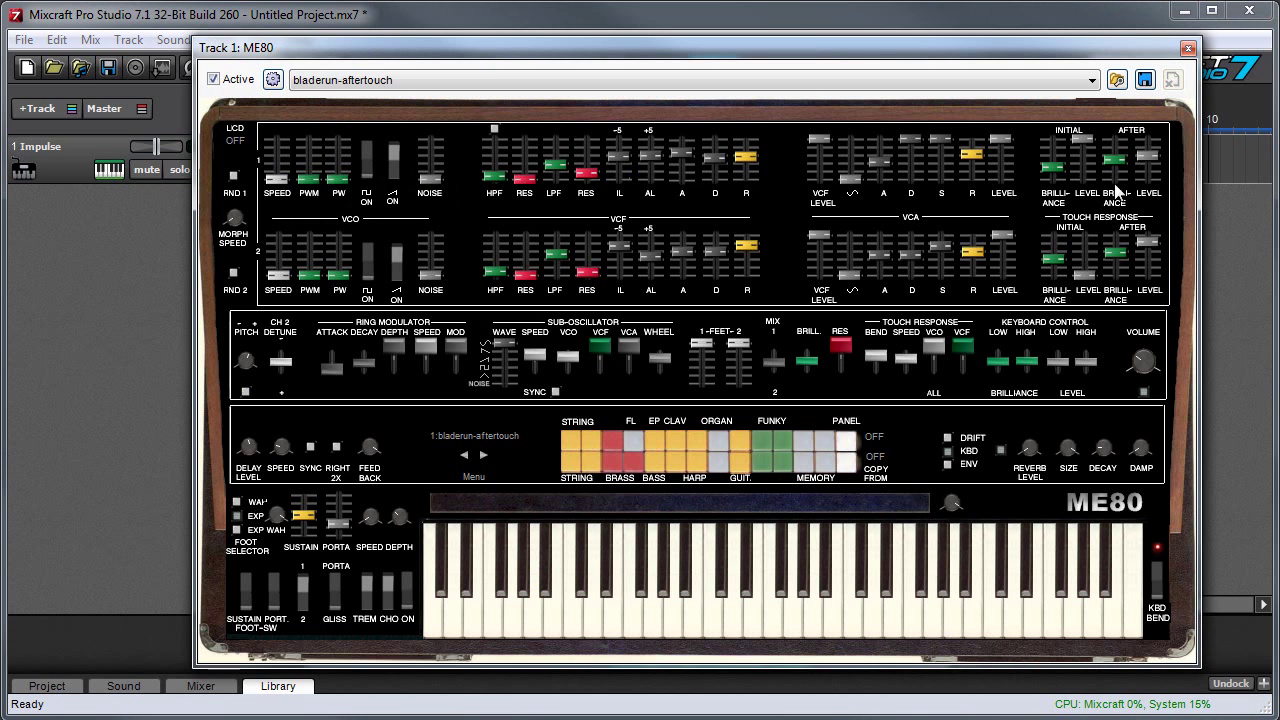
left_click(1188, 48)
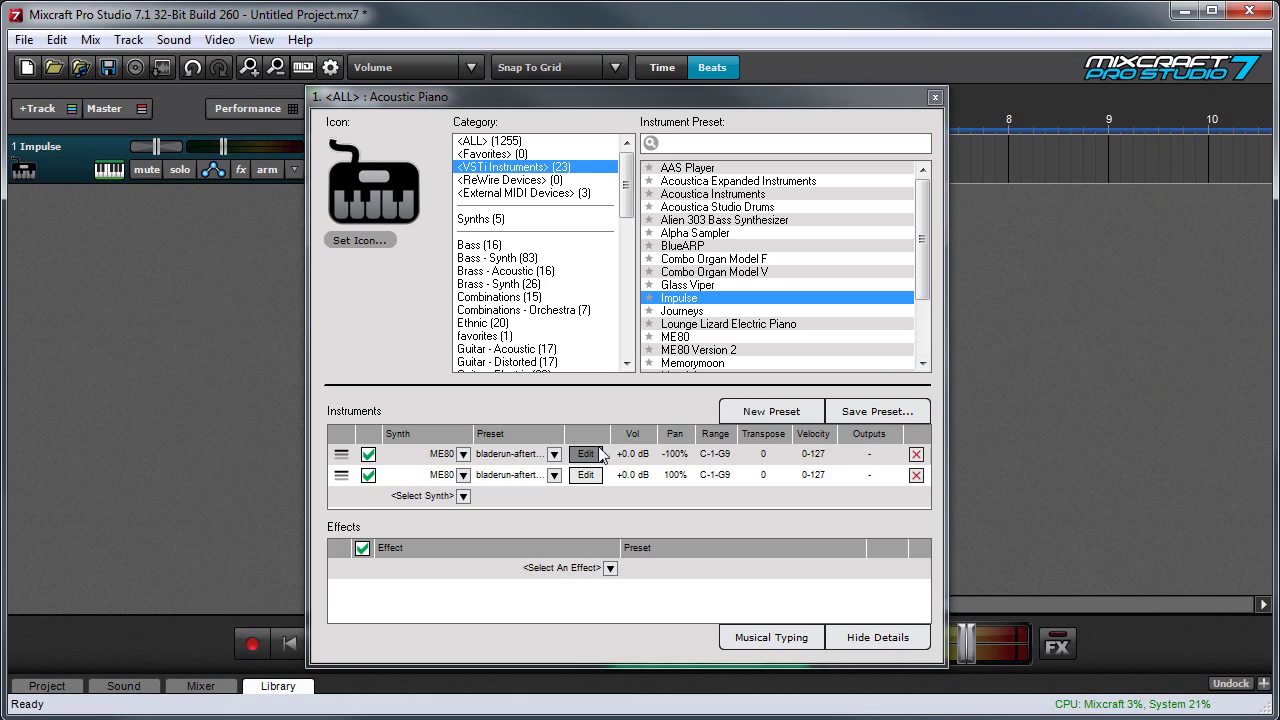